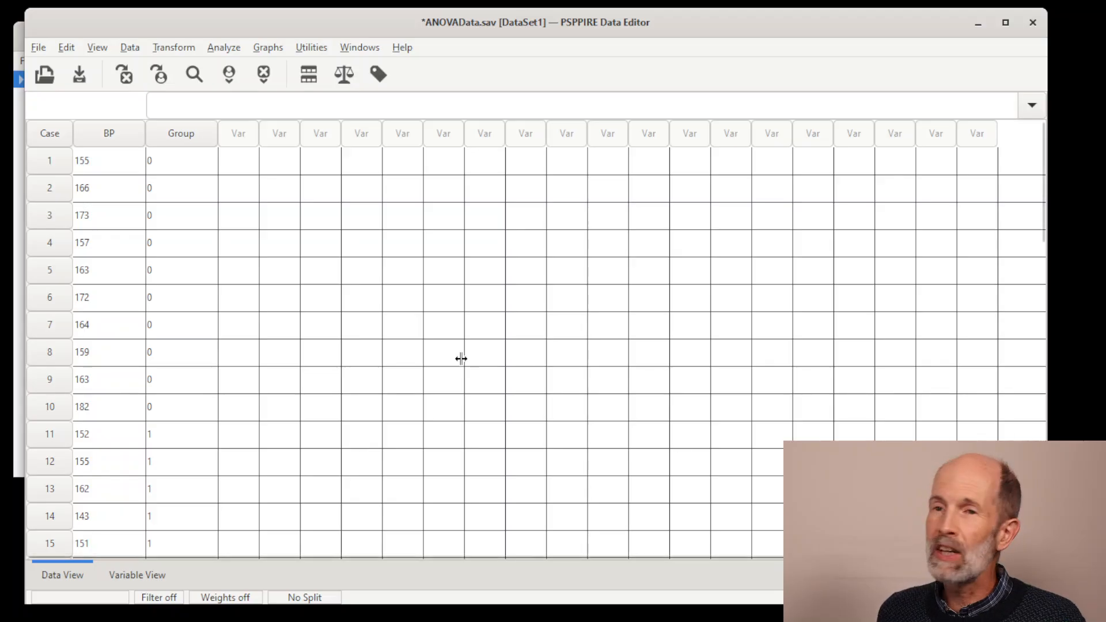
# Step: Inspect the BP and Group data columns, selecting each variable's cases in turn
pyautogui.moveTo(123, 140)
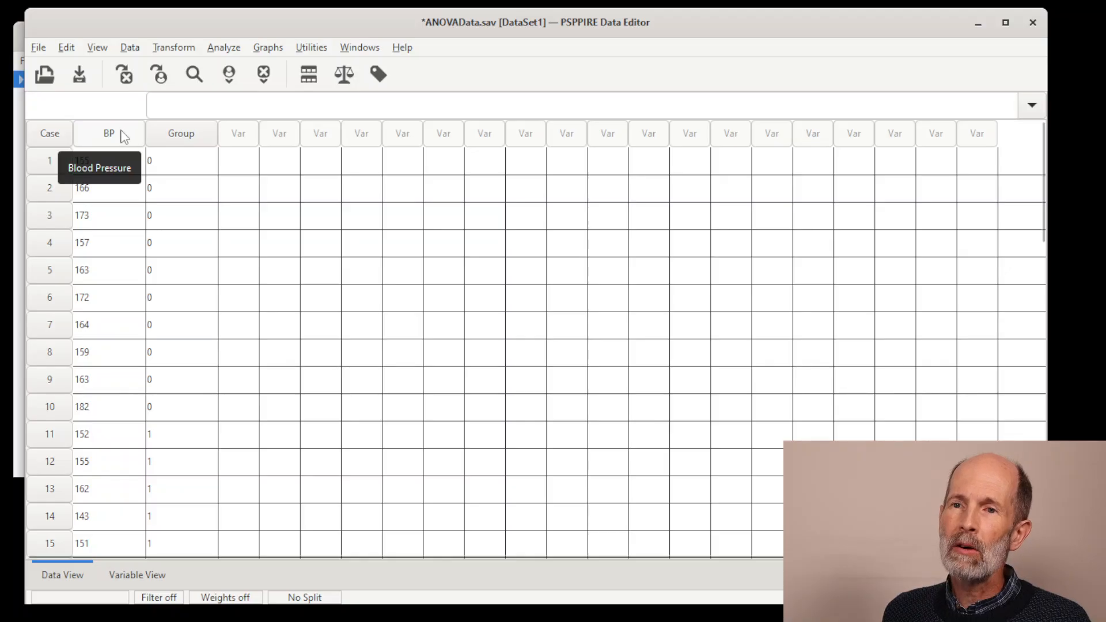
pyautogui.click(127, 134)
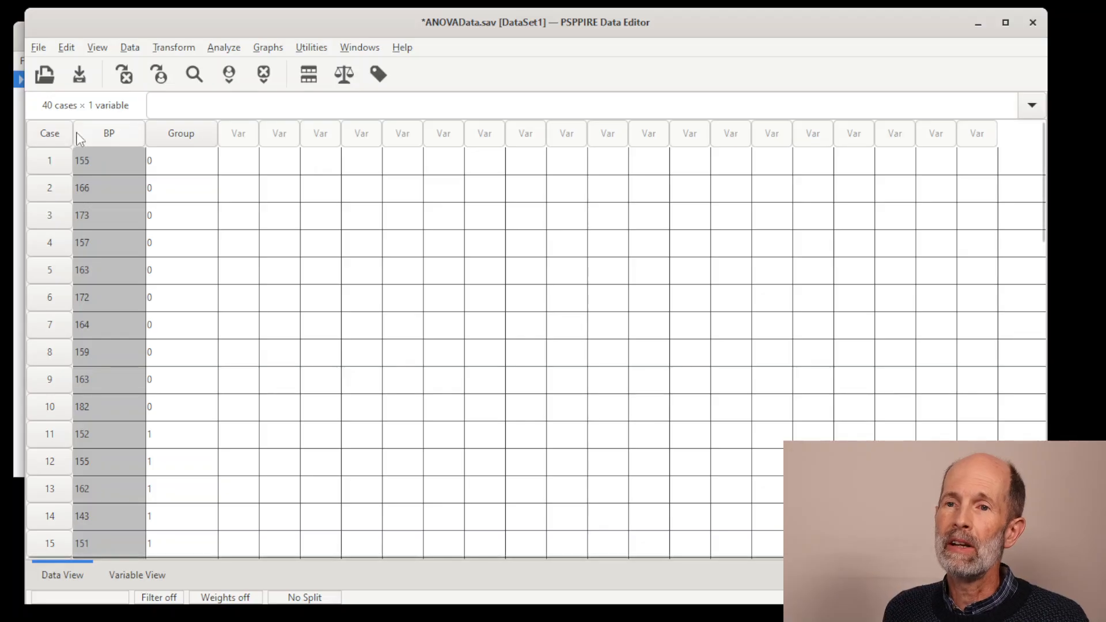
pyautogui.click(183, 135)
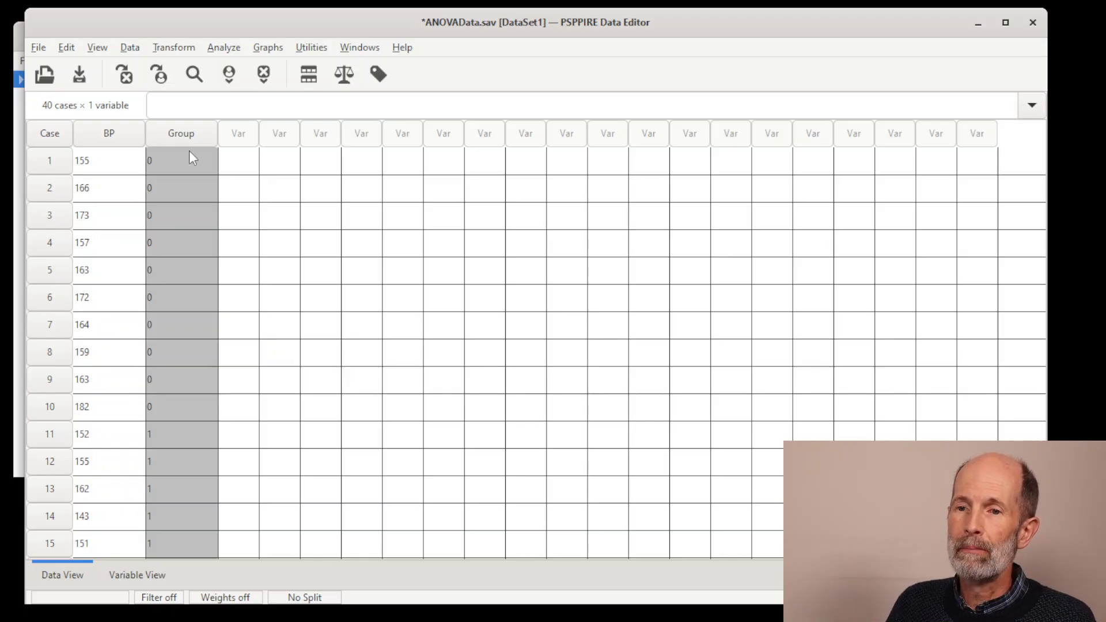
# Step: Review the value labels defined for the Group variable without changing them, and return to the case data
pyautogui.click(157, 575)
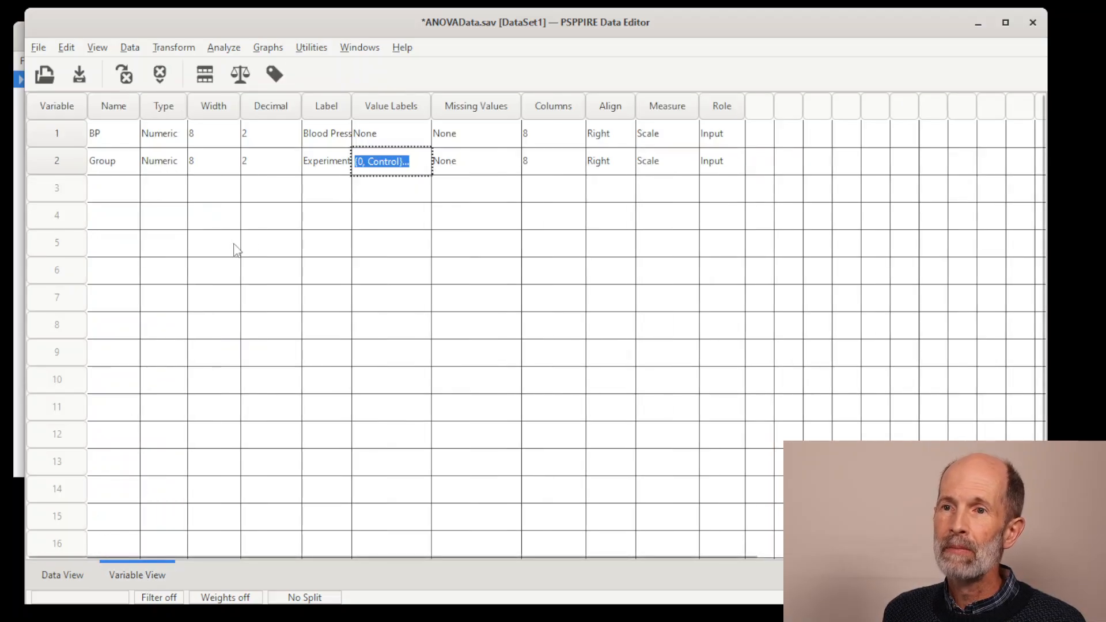
pyautogui.click(413, 160)
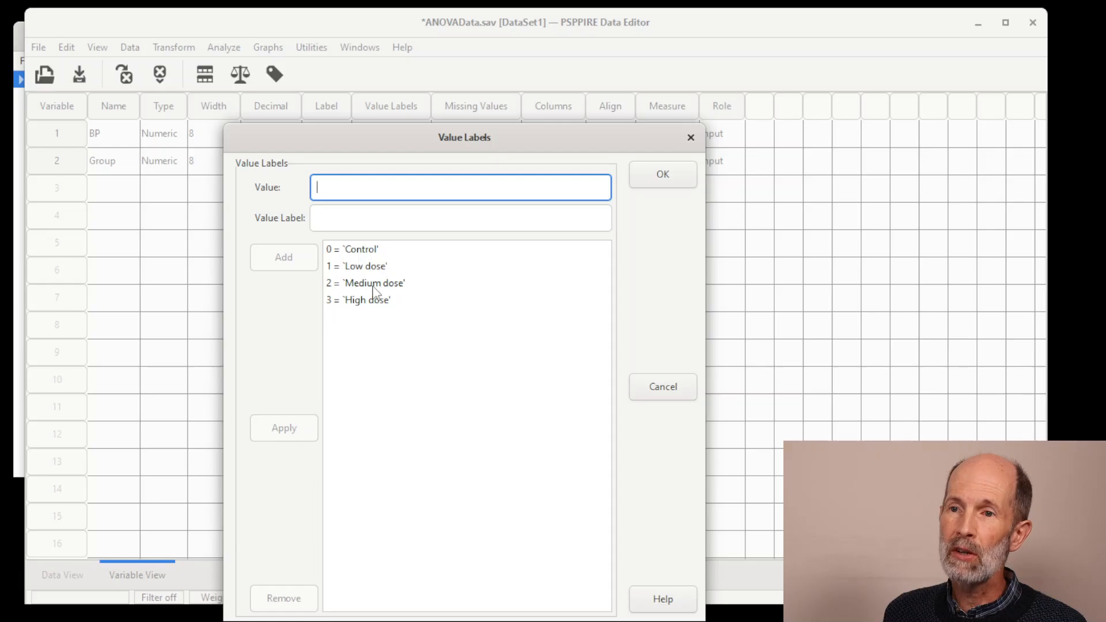
pyautogui.click(384, 305)
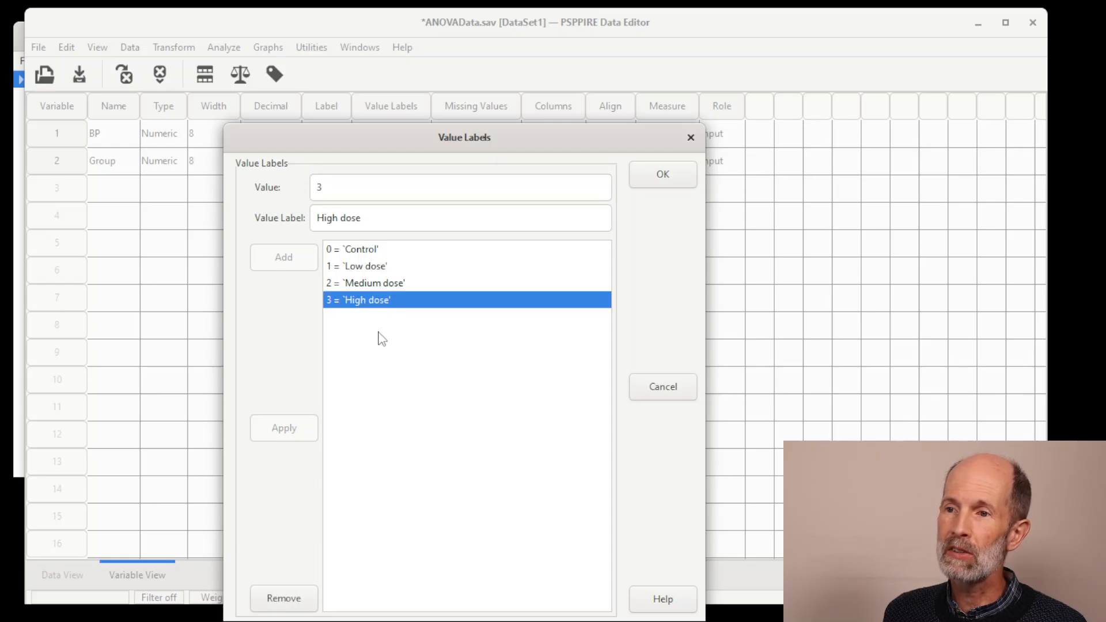
pyautogui.click(663, 387)
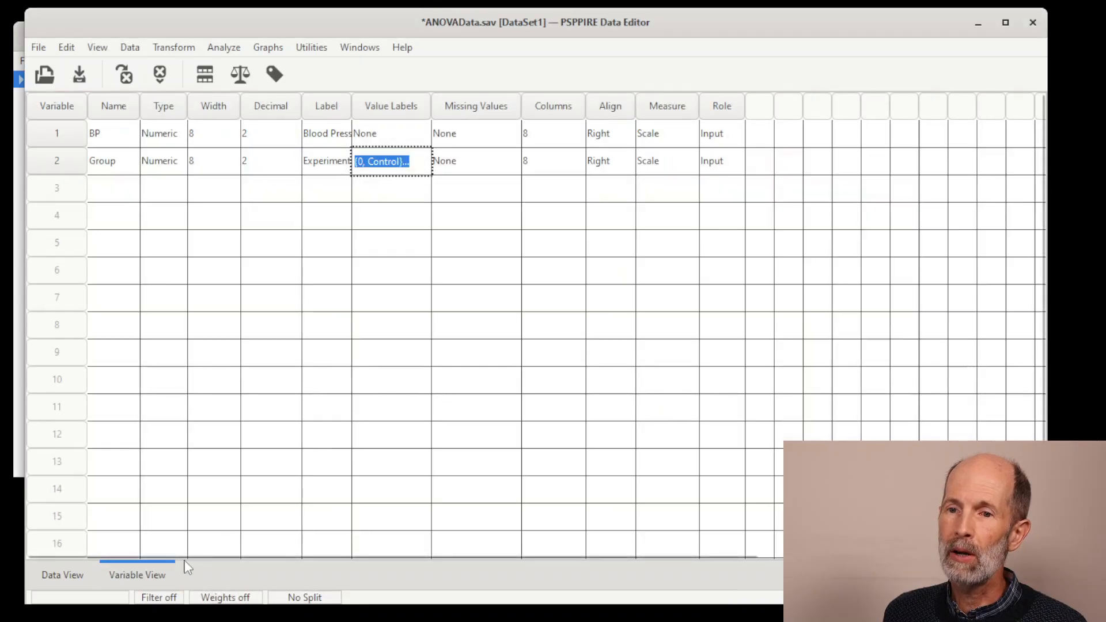
pyautogui.click(64, 579)
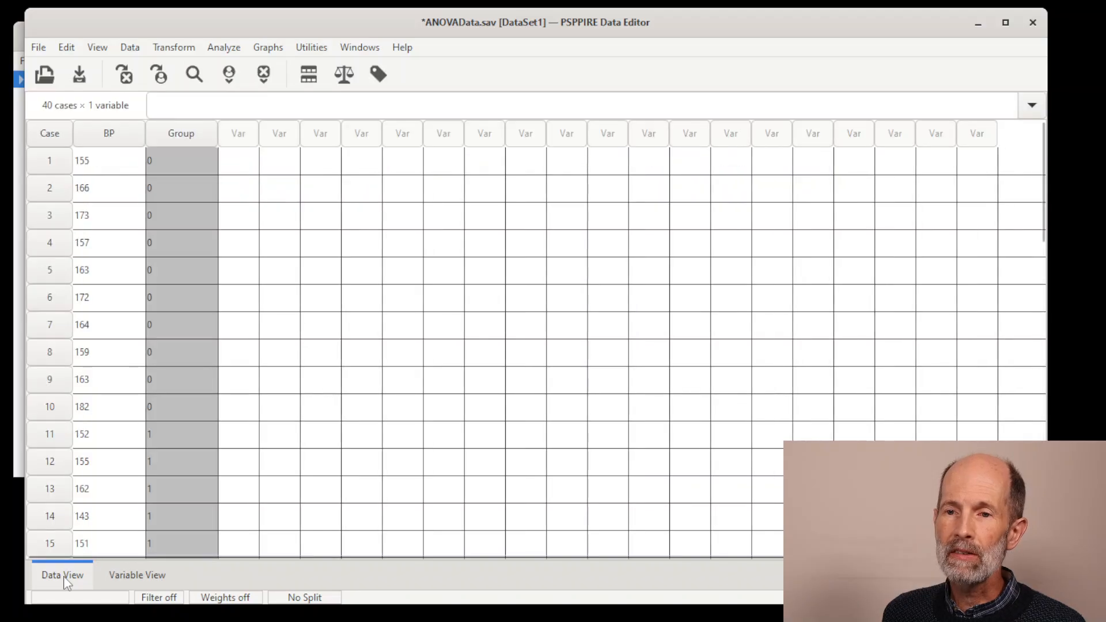
# Step: Set up a One-Way ANOVA with Blood Pressure as the dependent variable and Experimental group as the factor
pyautogui.click(214, 48)
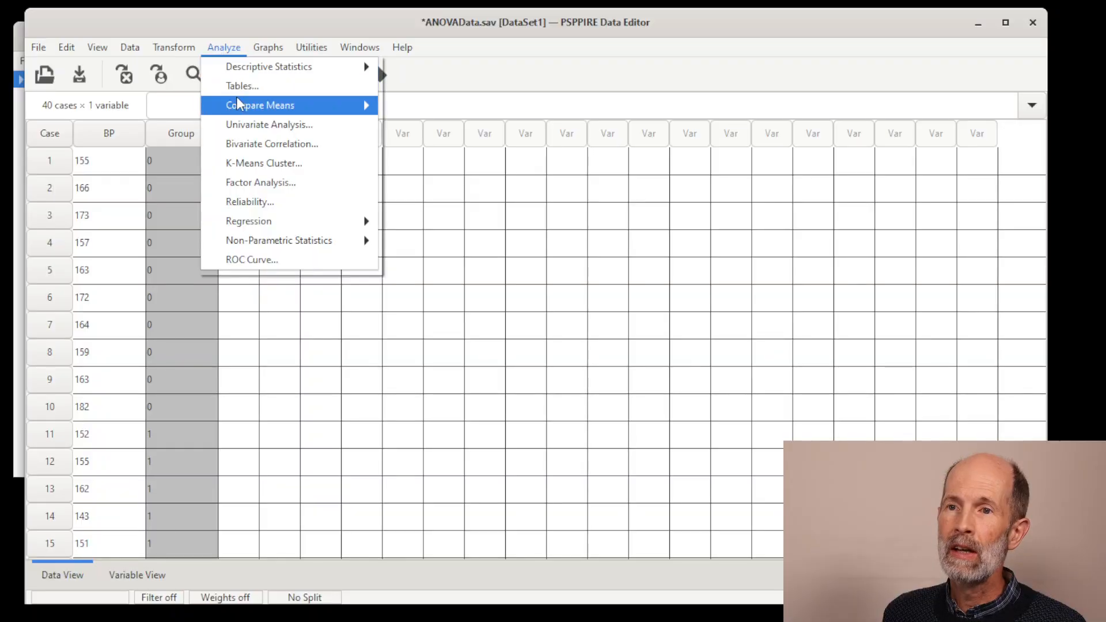
pyautogui.moveTo(237, 109)
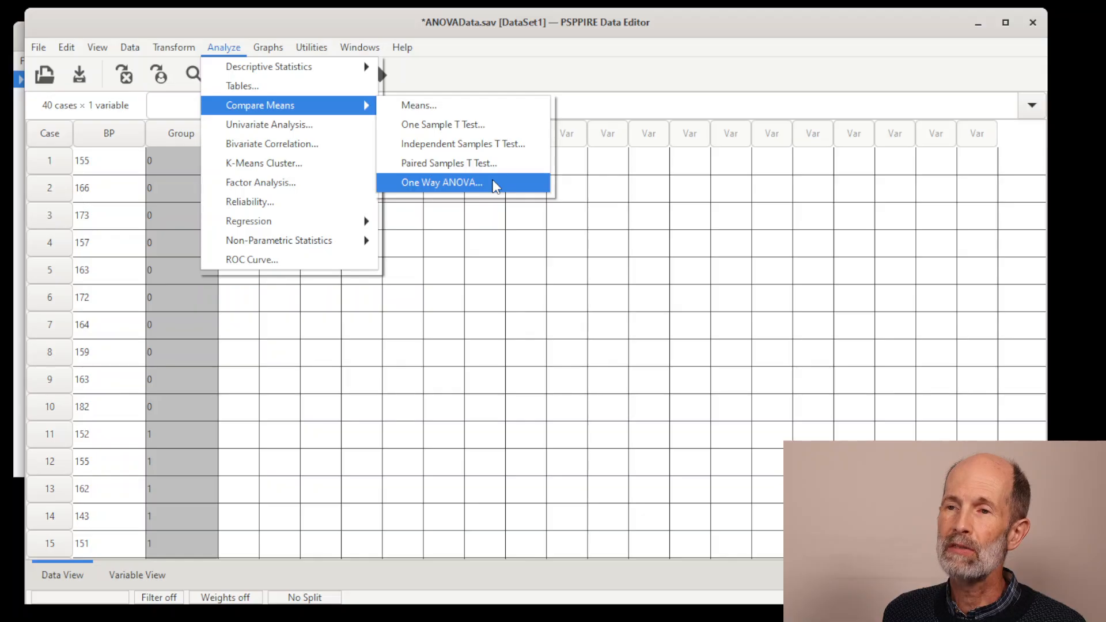
pyautogui.click(493, 183)
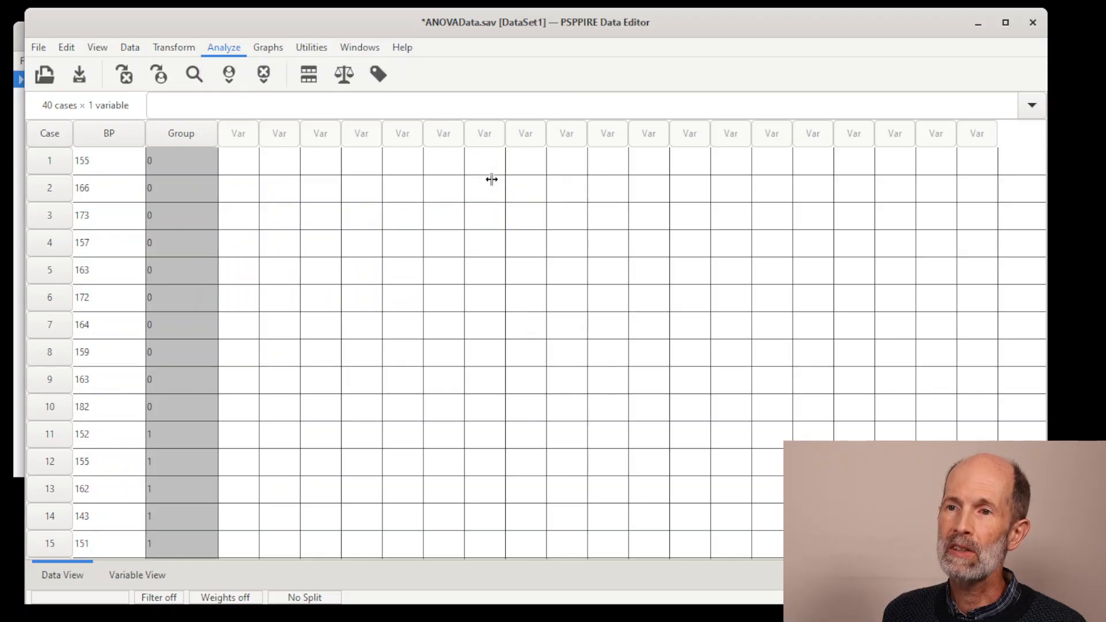
pyautogui.moveTo(405, 219); pyautogui.dragTo(319, 122)
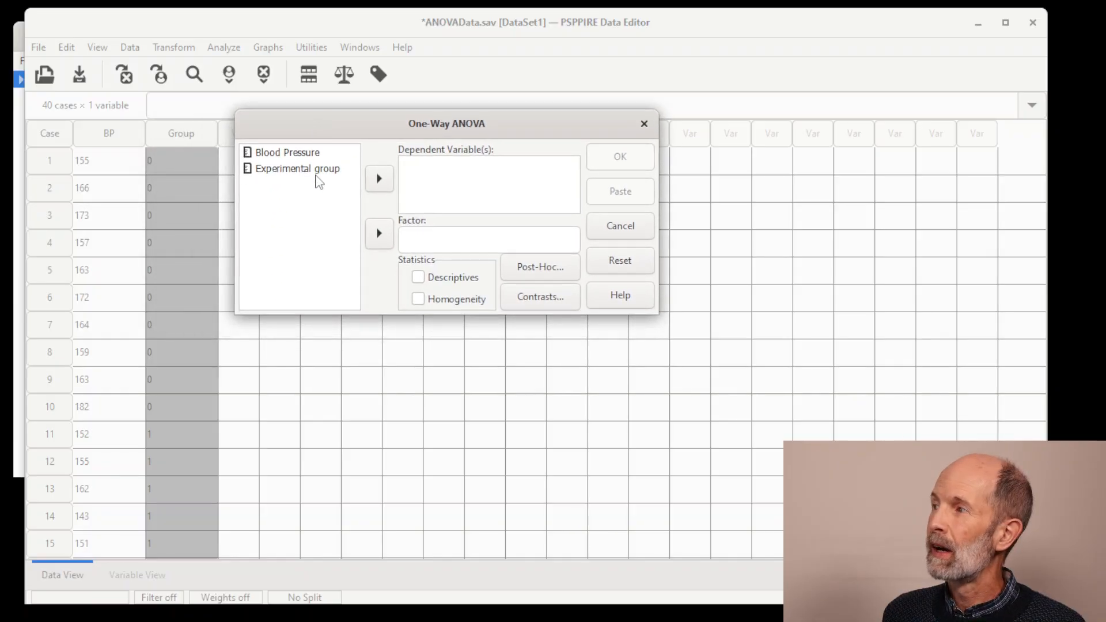
pyautogui.click(432, 176)
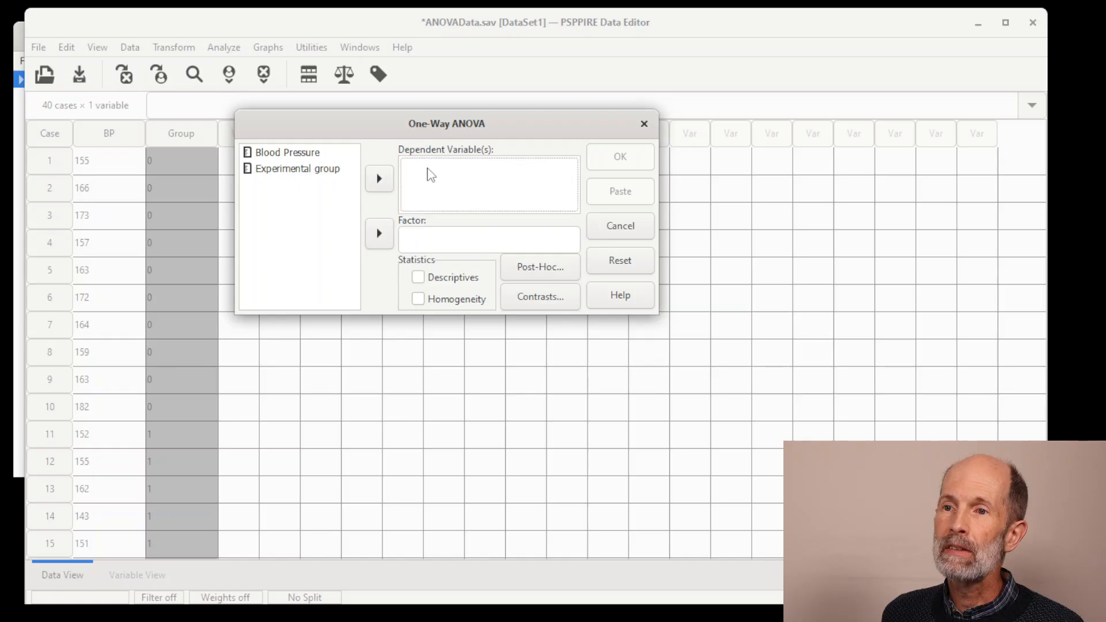
pyautogui.click(302, 153)
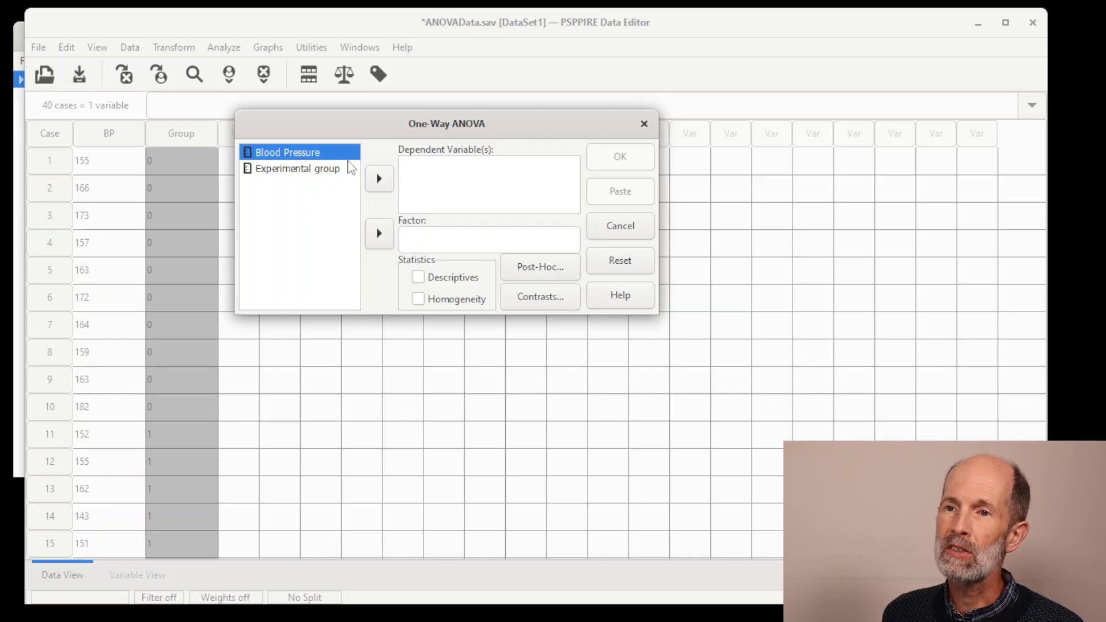
pyautogui.click(380, 179)
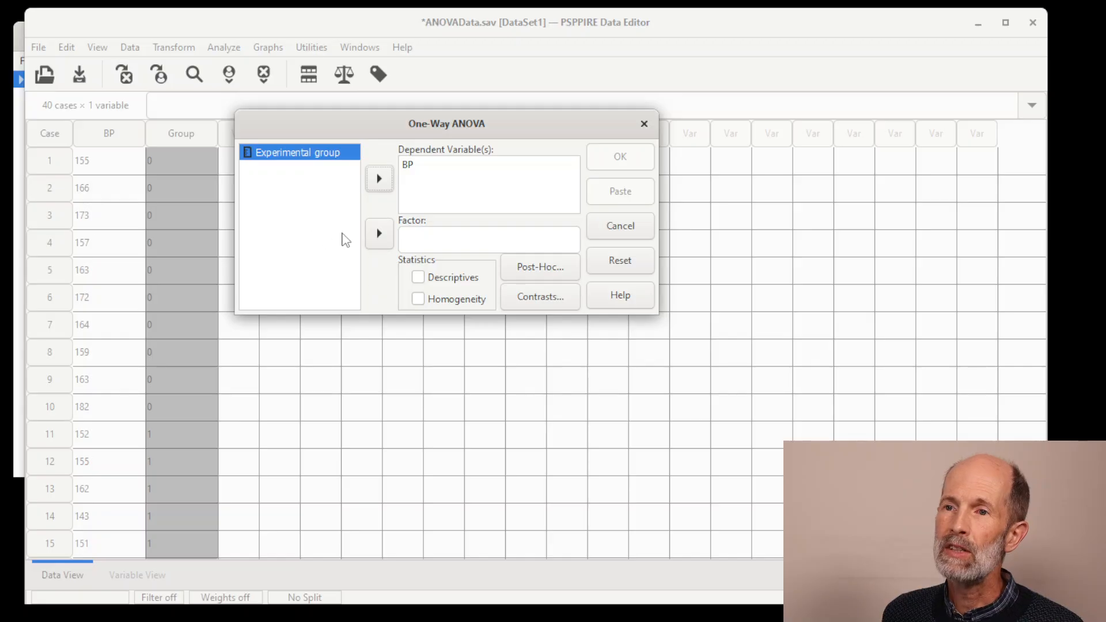
pyautogui.click(317, 155)
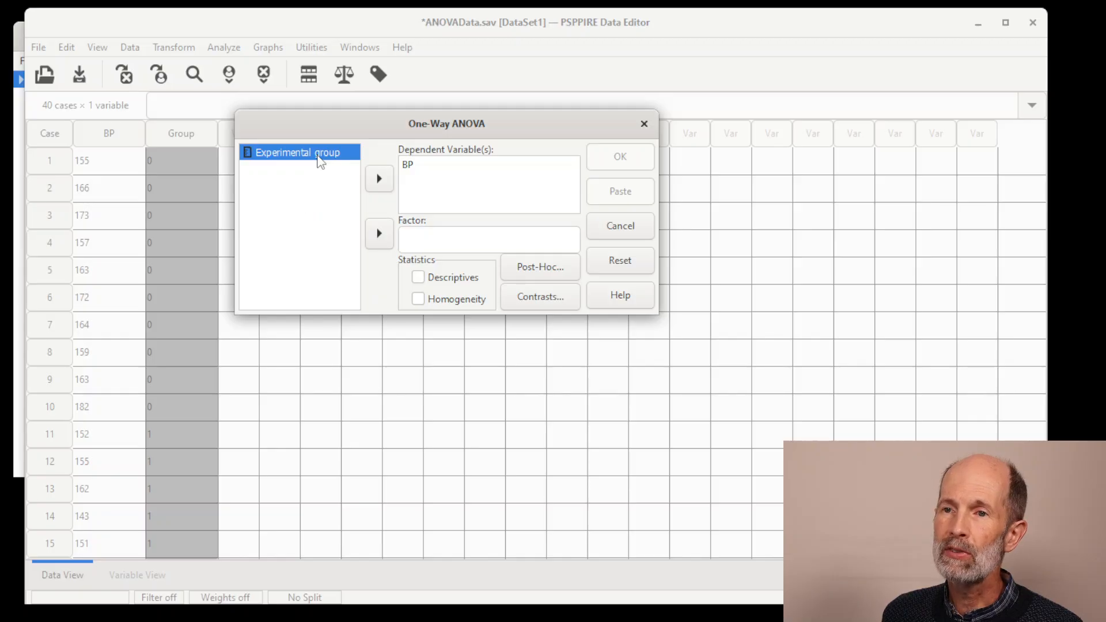
pyautogui.click(383, 235)
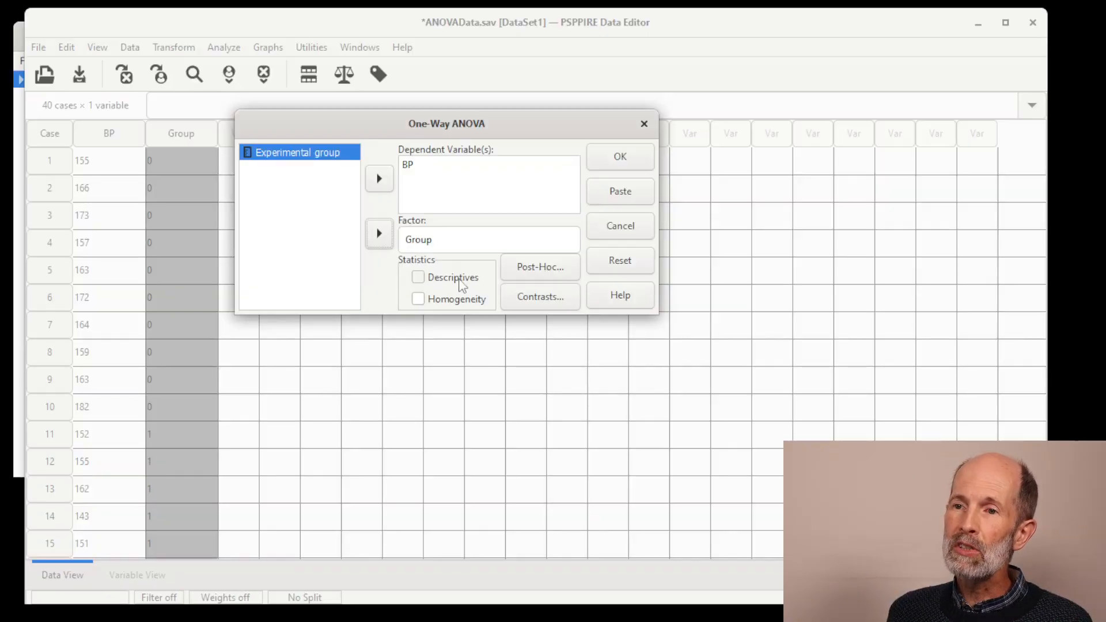
# Step: Include Descriptives and Homogeneity statistics in the One-Way ANOVA and run the analysis
pyautogui.click(419, 280)
pyautogui.click(419, 280)
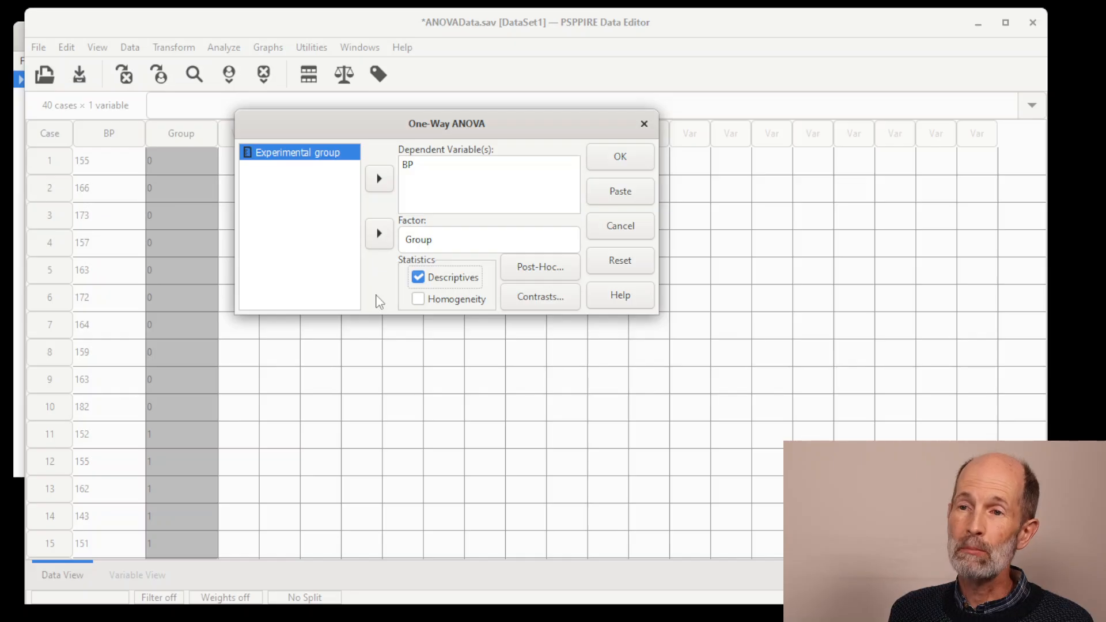
pyautogui.click(419, 299)
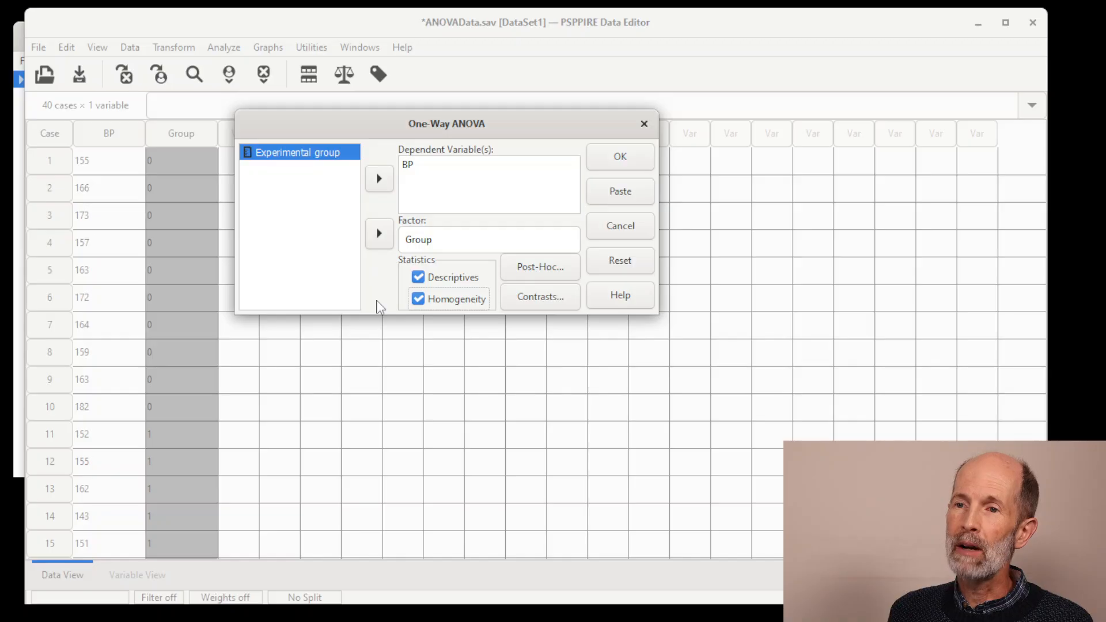
pyautogui.click(418, 299)
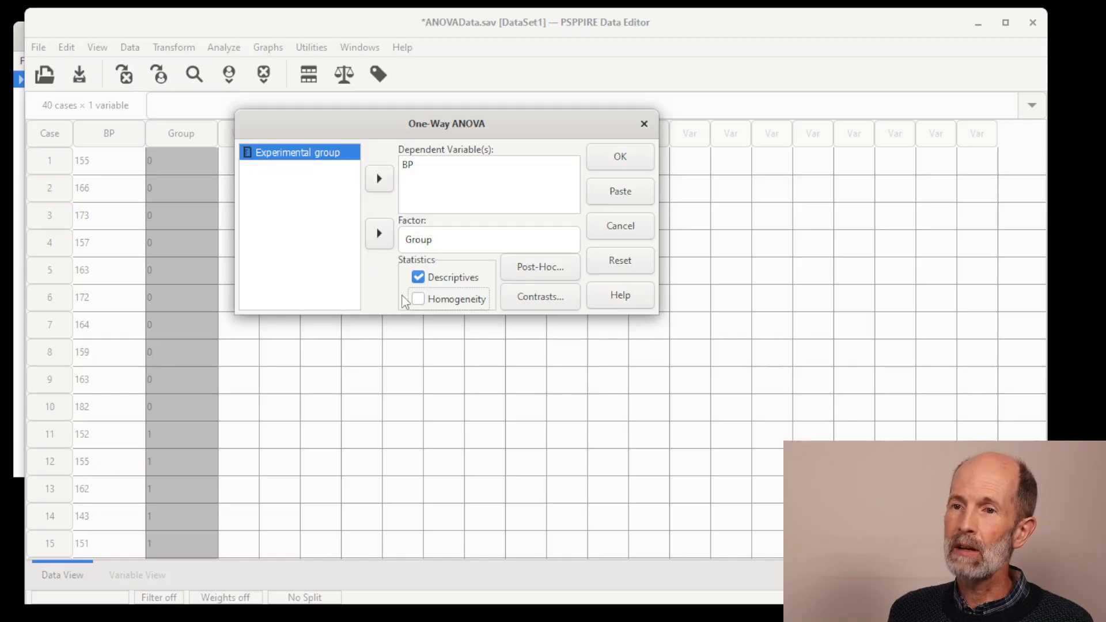
pyautogui.click(419, 300)
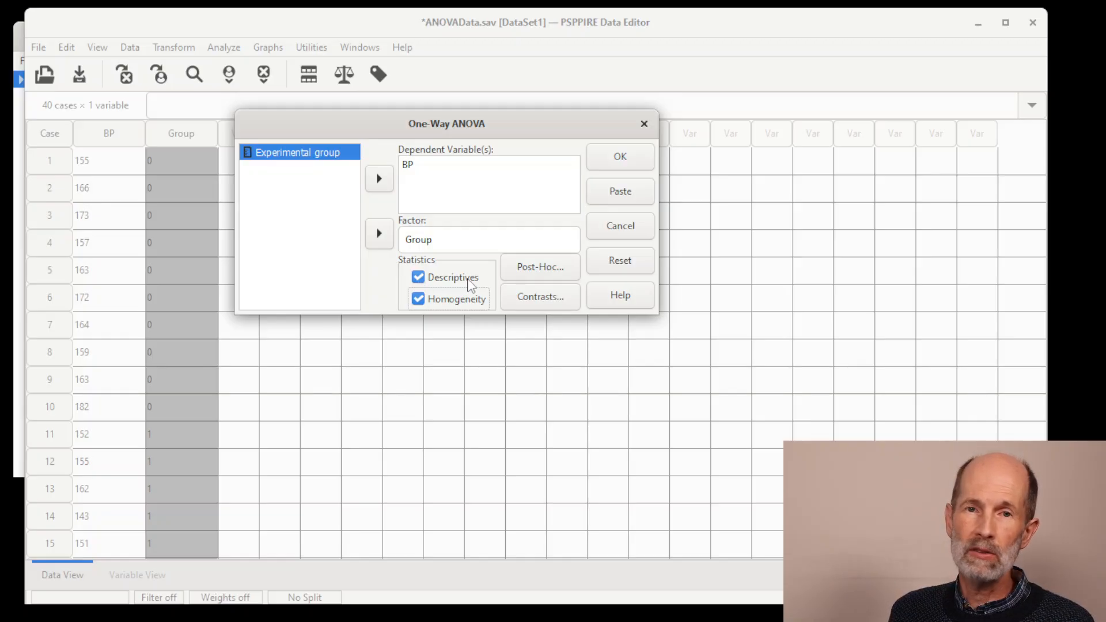
pyautogui.click(476, 304)
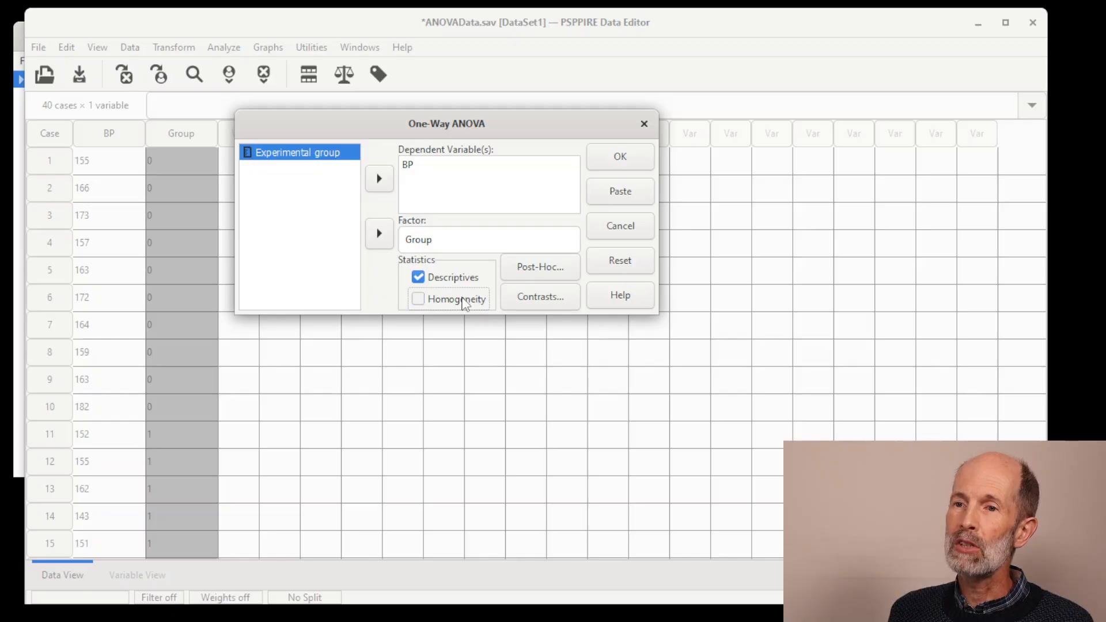
pyautogui.click(464, 302)
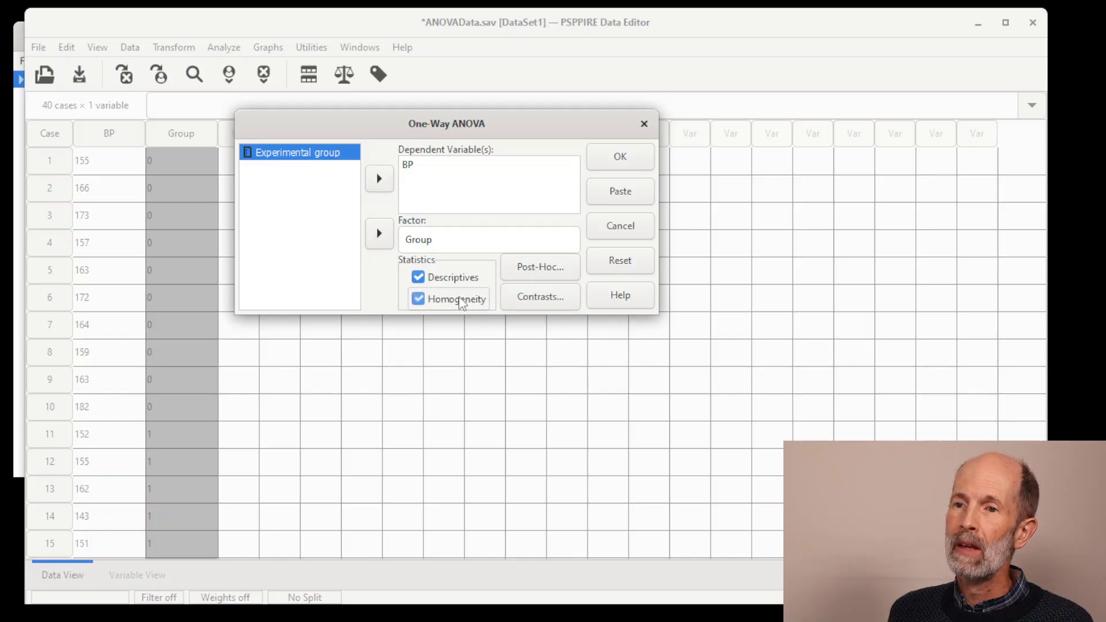
pyautogui.click(622, 157)
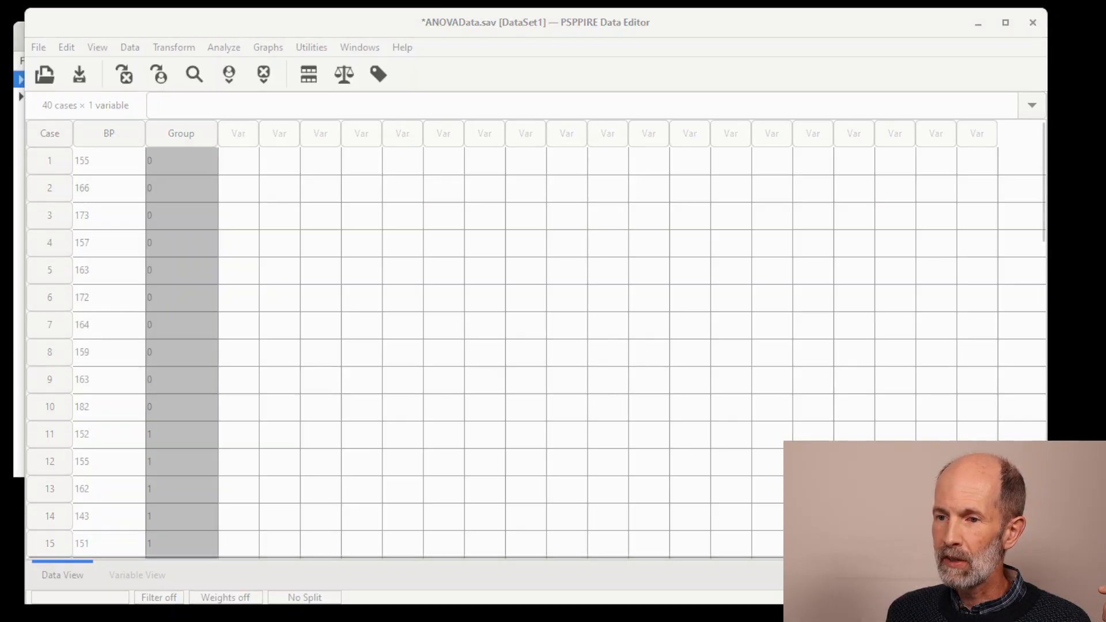
# Step: Switch to the output viewer and examine the homogeneity of variances test and the ANOVA table for Blood Pressure
pyautogui.hotkey('alt', 'Tab')
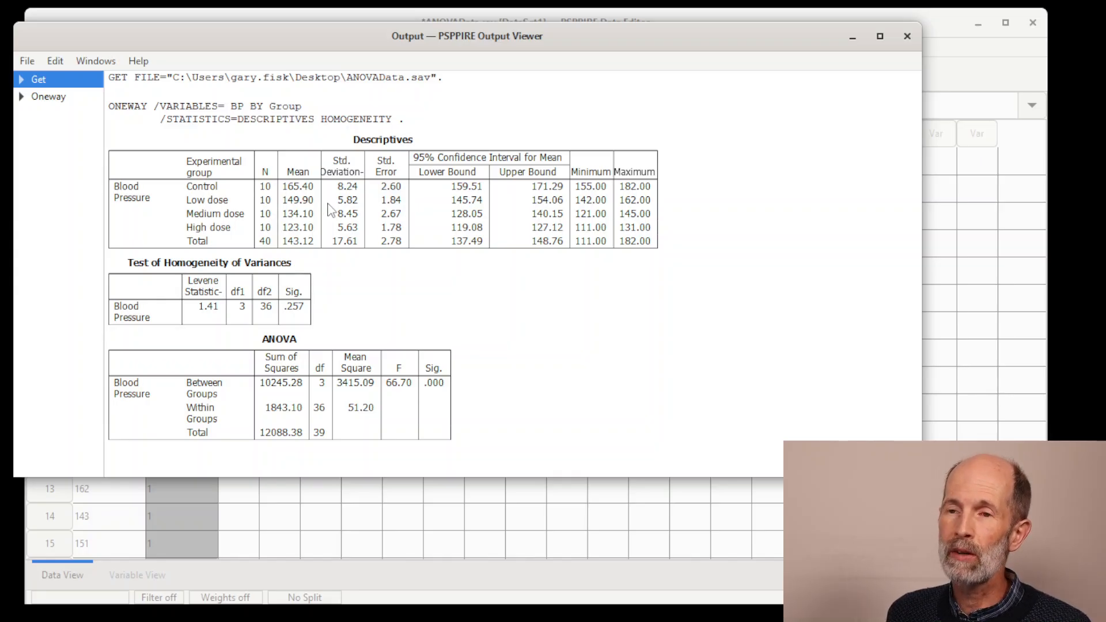
pyautogui.click(266, 308)
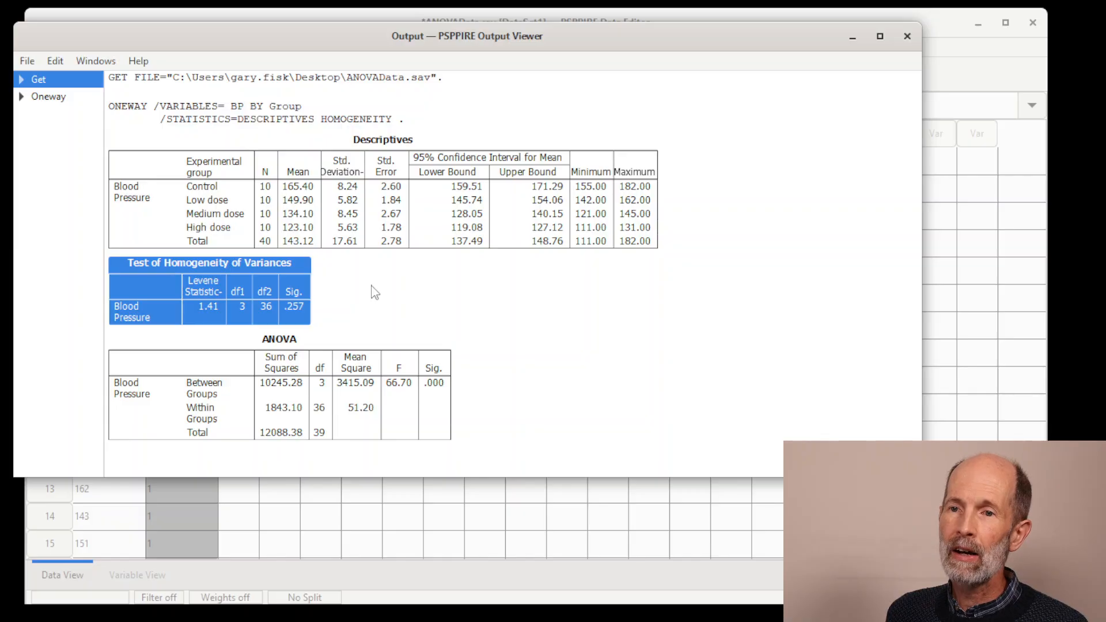
pyautogui.click(326, 367)
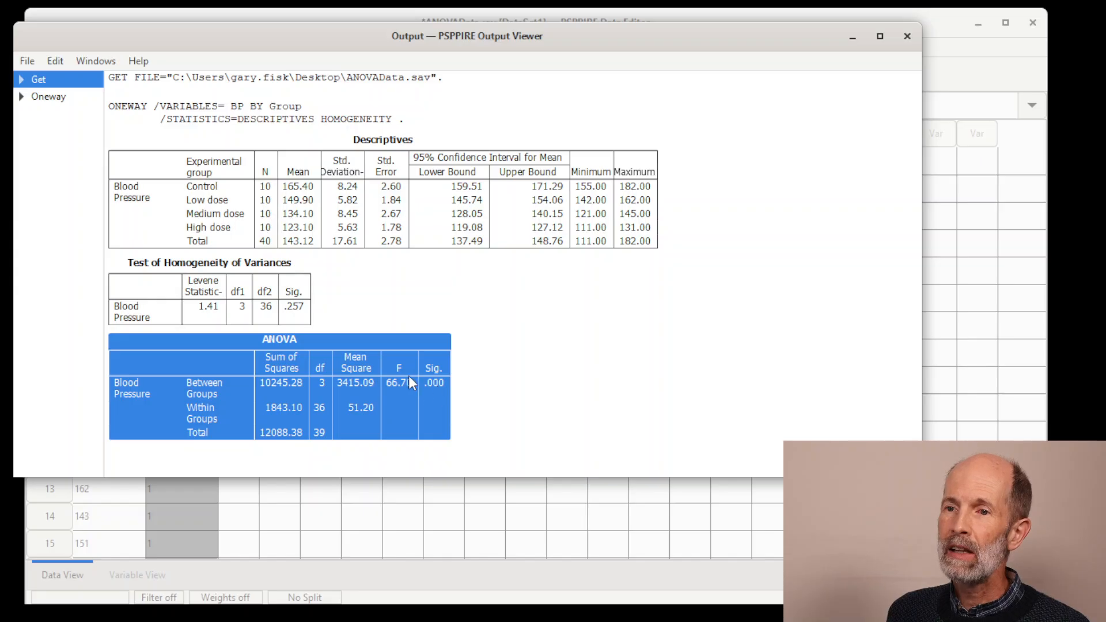
pyautogui.click(489, 382)
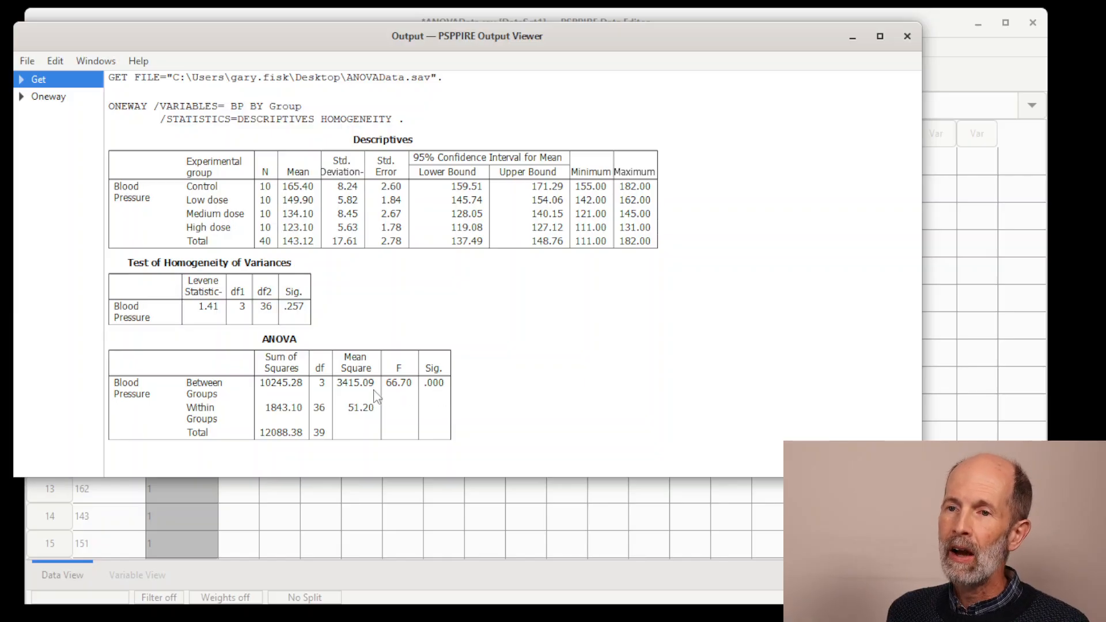
pyautogui.click(330, 387)
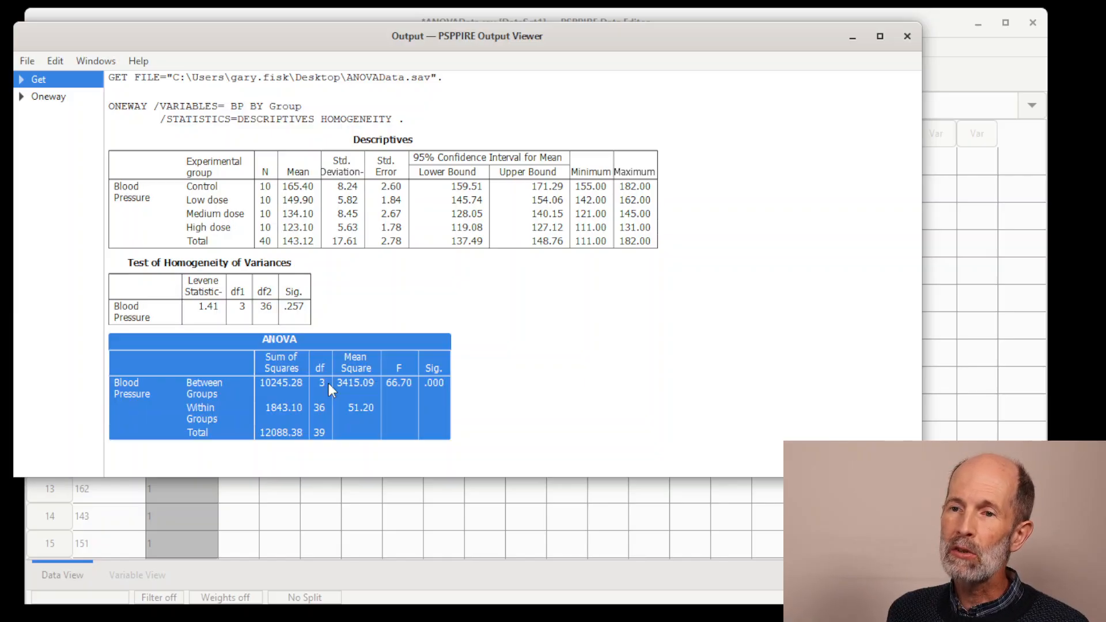
pyautogui.click(487, 381)
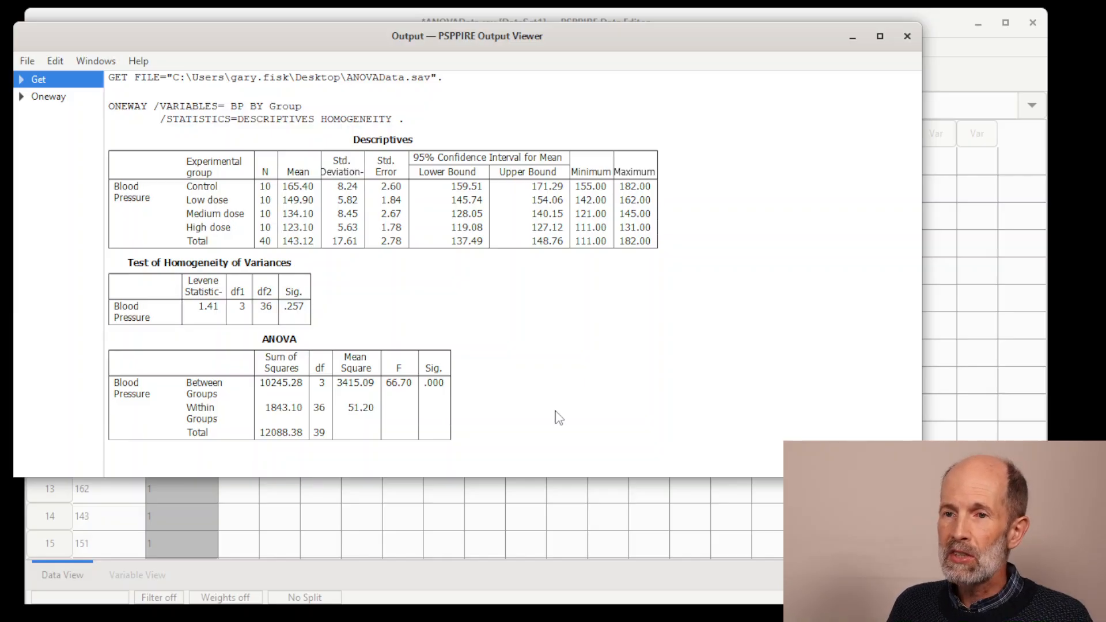
pyautogui.click(320, 398)
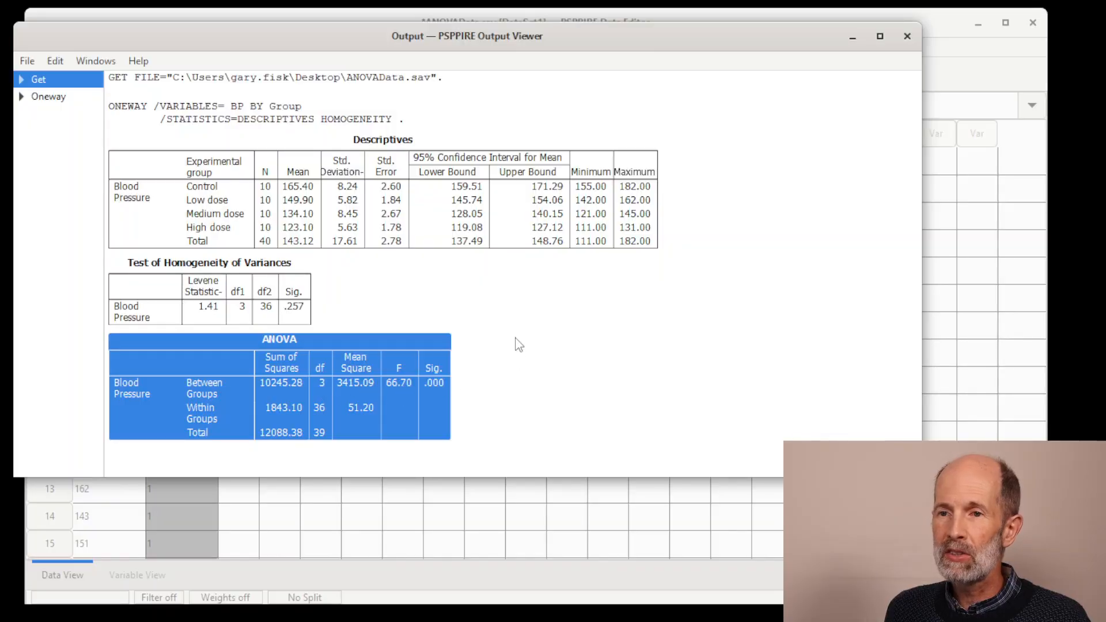